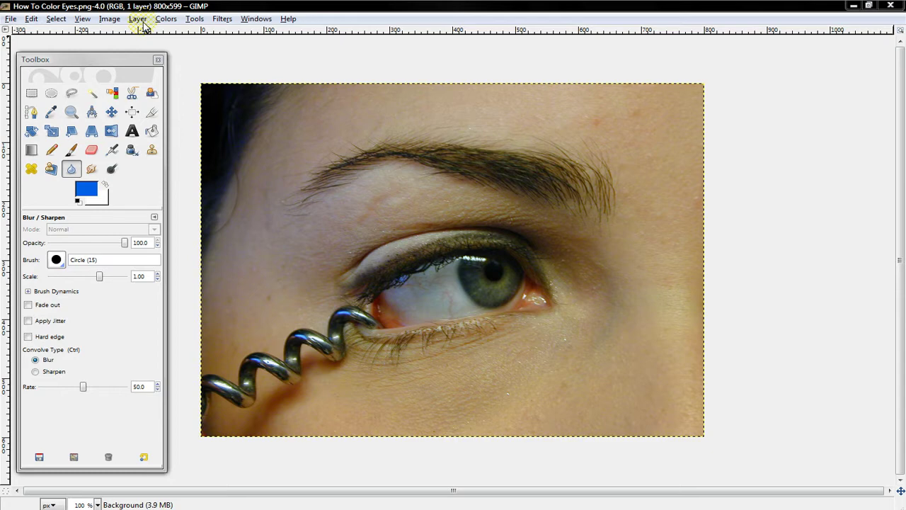
# Add a new layer with Transparency fill above the eye photo
pyautogui.click(139, 20)
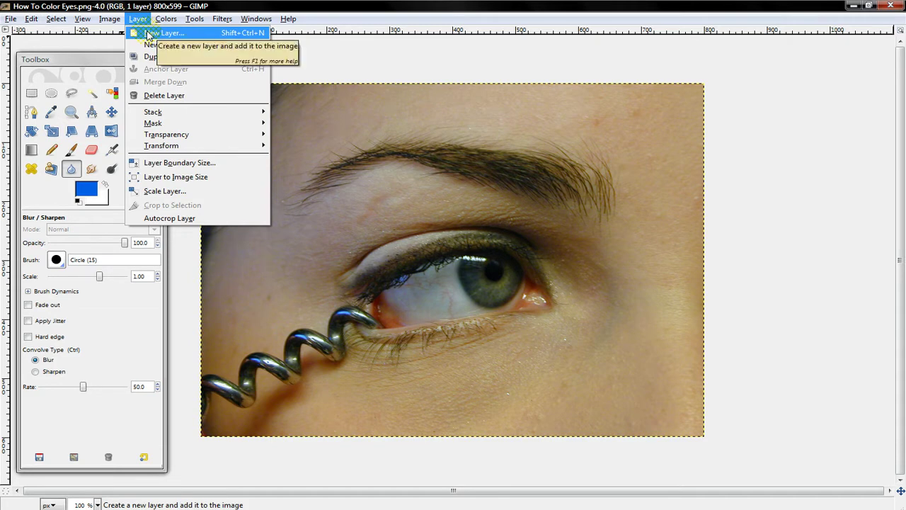
pyautogui.click(149, 34)
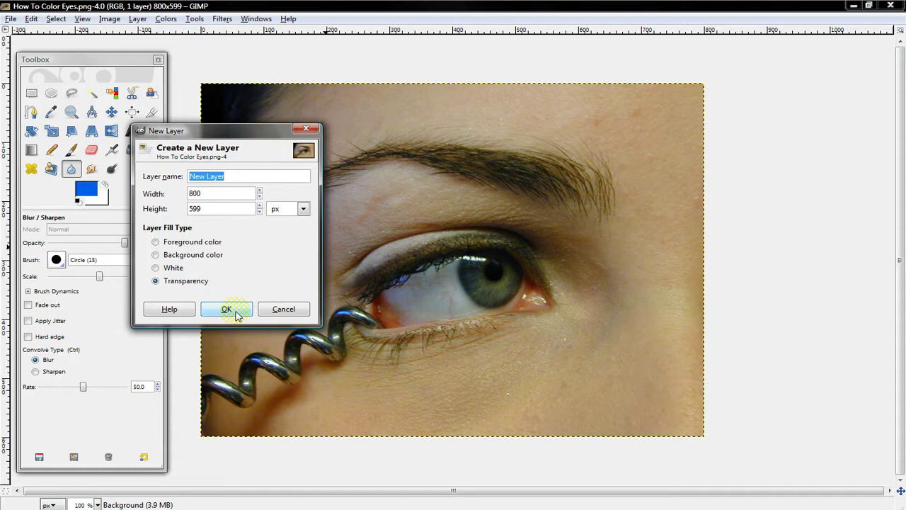
pyautogui.click(227, 310)
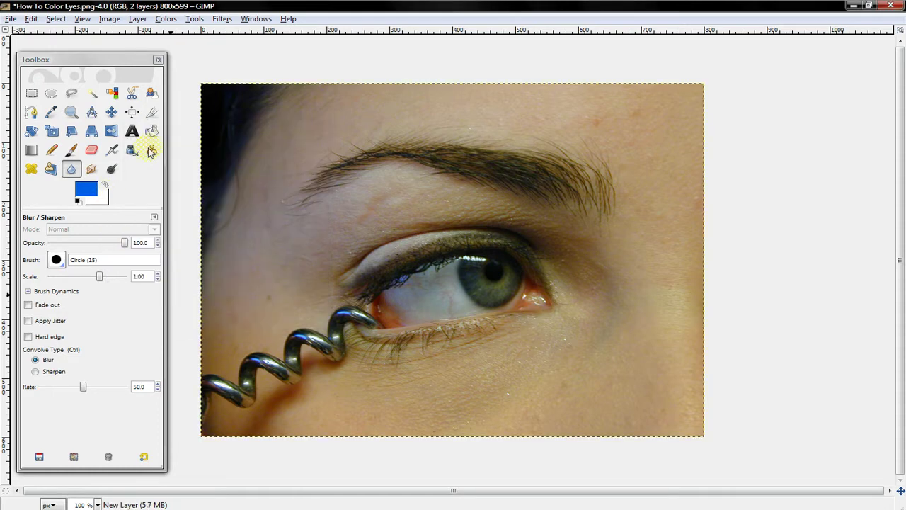
# Show the Layers dialog, set the new layer's mode to Color, and select the Airbrush
pyautogui.click(255, 19)
pyautogui.moveTo(311, 43)
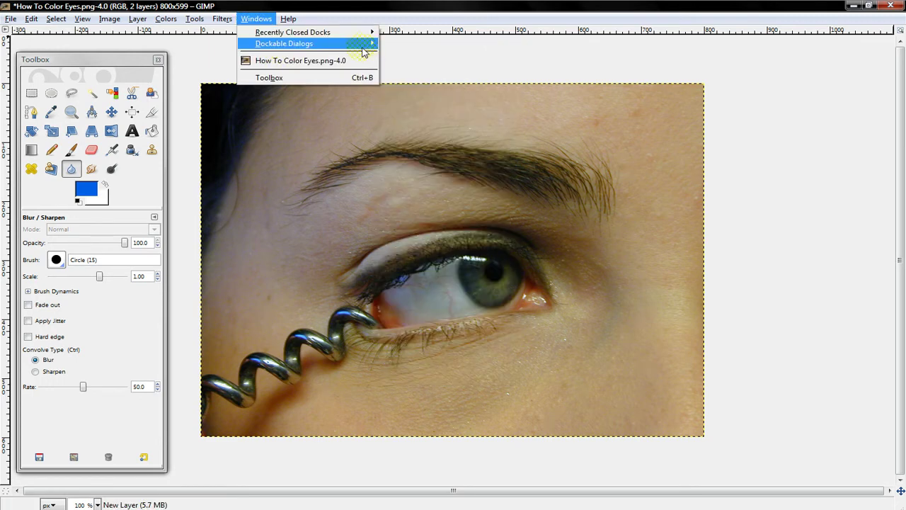
pyautogui.click(407, 78)
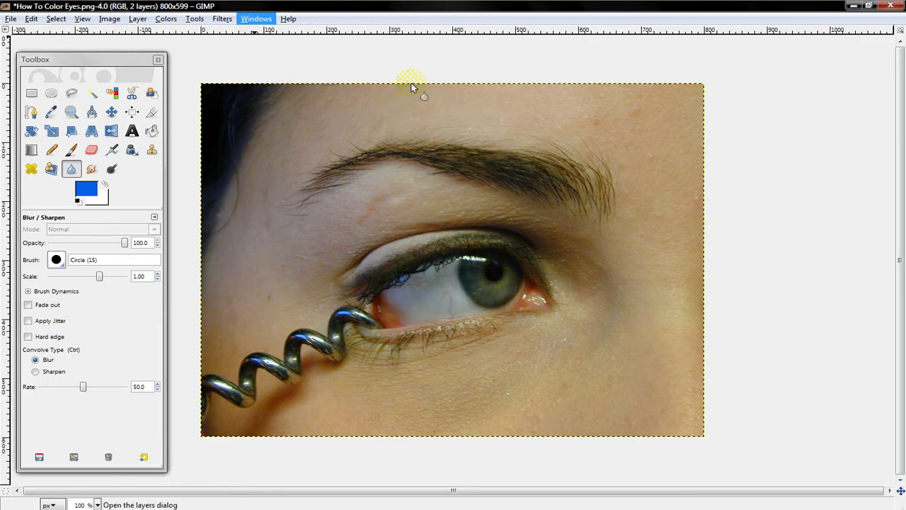
pyautogui.click(467, 169)
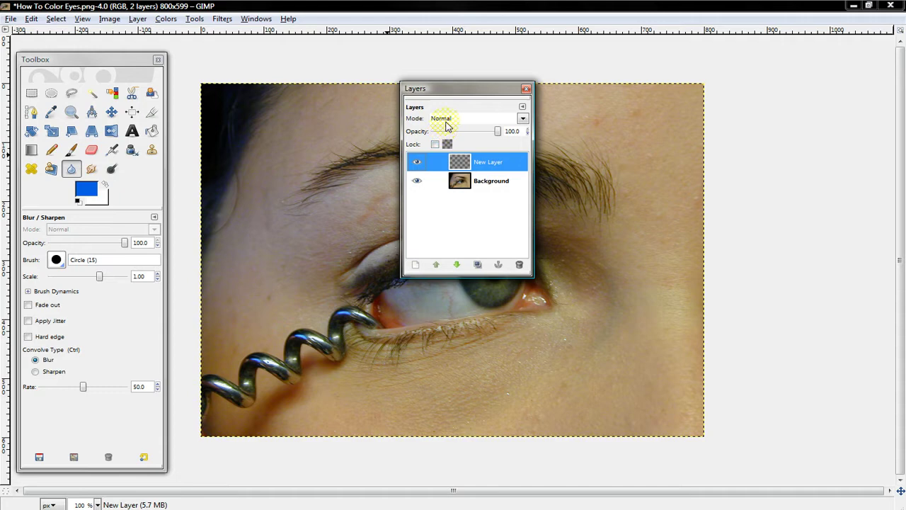
pyautogui.click(446, 119)
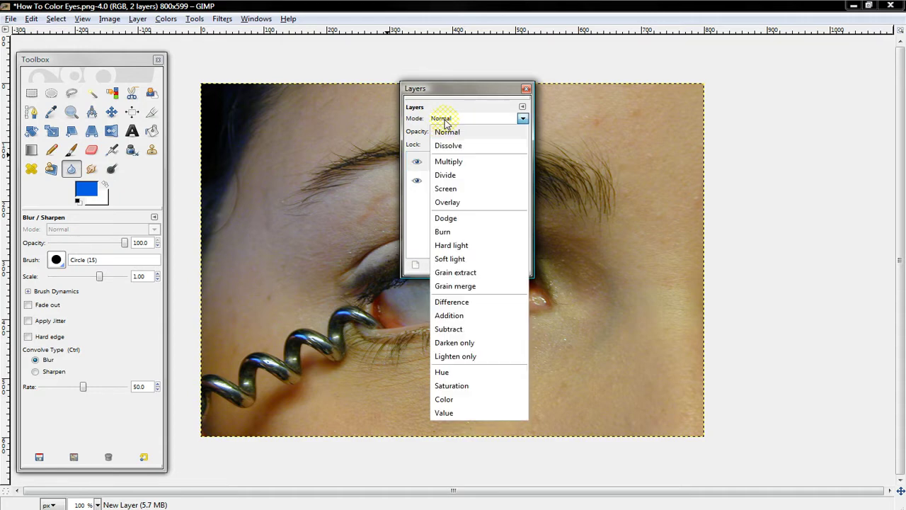
pyautogui.click(459, 399)
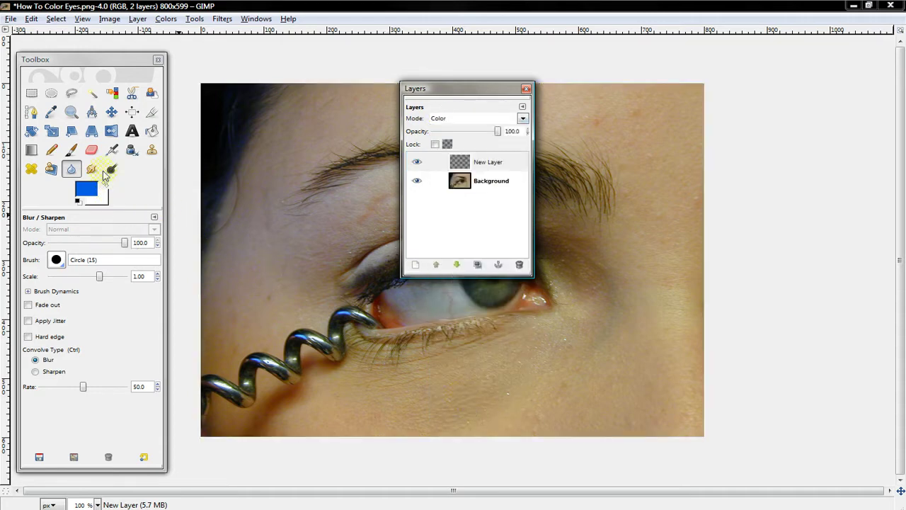
pyautogui.click(111, 149)
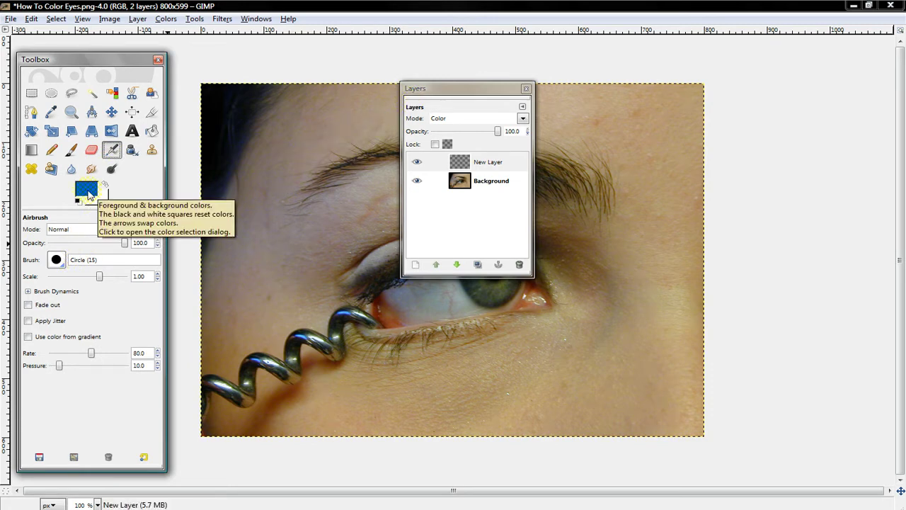
# Keep vivid blue as the foreground colour and zoom to 400% on the eye
pyautogui.click(86, 191)
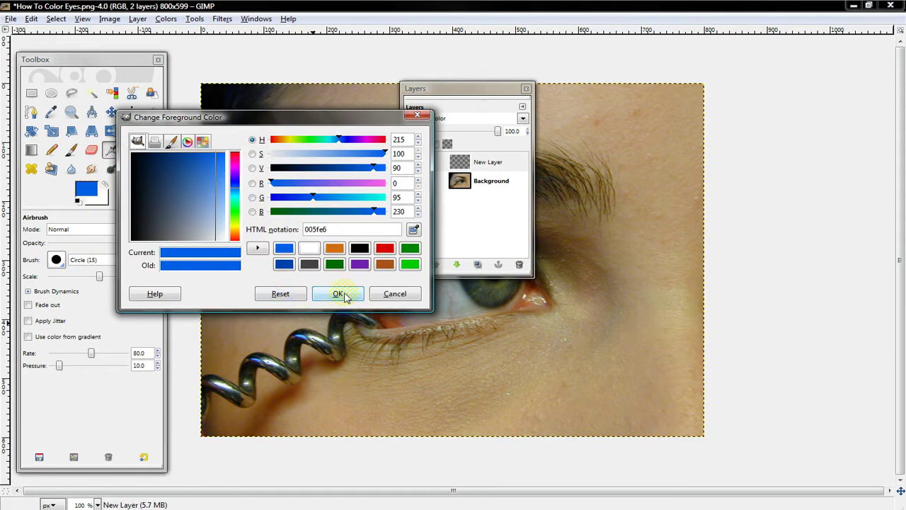
pyautogui.click(344, 294)
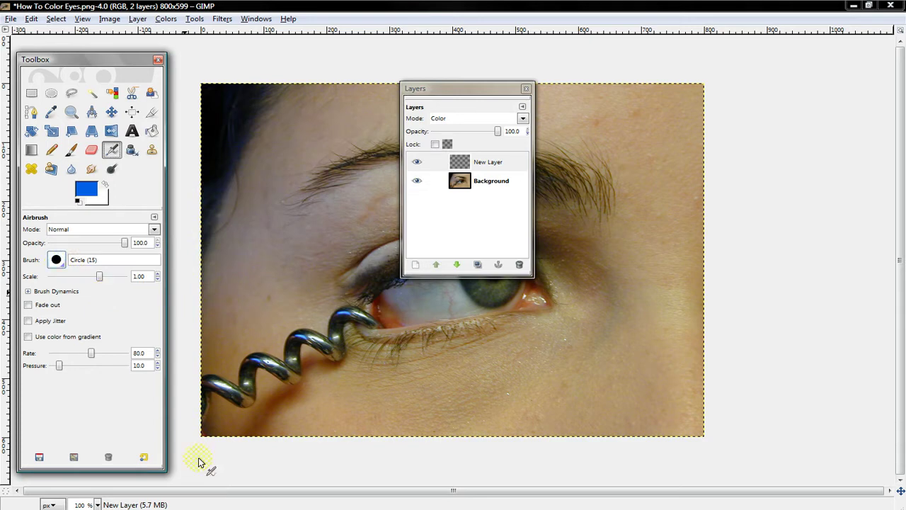
pyautogui.click(97, 504)
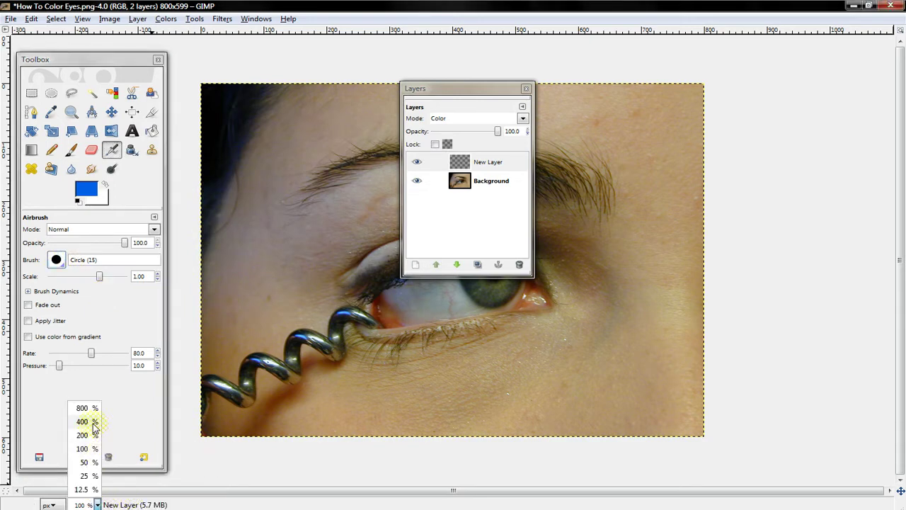
pyautogui.click(83, 421)
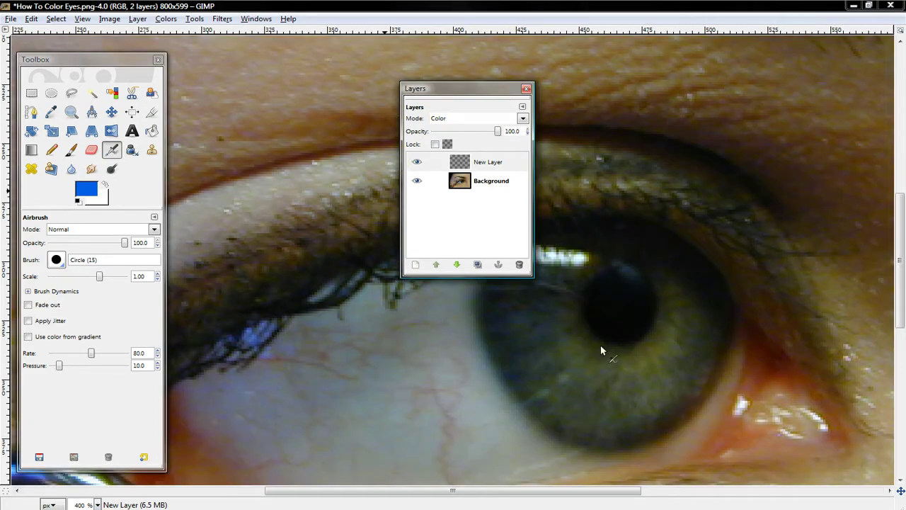
# Airbrush blue over the lower-left, upper-right and lower parts of the iris
pyautogui.moveTo(600, 370)
pyautogui.mouseDown()
pyautogui.moveTo(558, 326)
pyautogui.moveTo(593, 381)
pyautogui.moveTo(628, 382)
pyautogui.moveTo(685, 325)
pyautogui.moveTo(678, 295)
pyautogui.mouseUp()
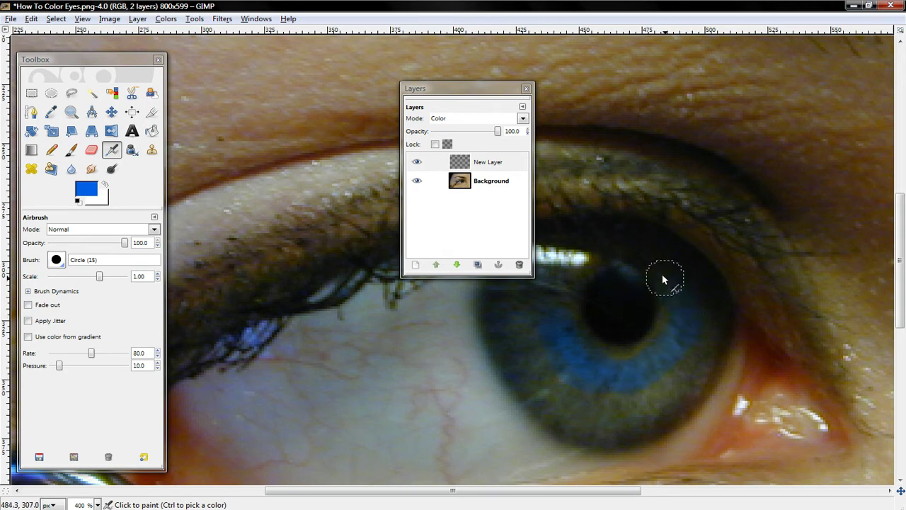
pyautogui.moveTo(619, 257)
pyautogui.mouseDown()
pyautogui.moveTo(578, 290)
pyautogui.moveTo(587, 333)
pyautogui.moveTo(637, 347)
pyautogui.moveTo(708, 317)
pyautogui.moveTo(685, 378)
pyautogui.mouseUp()
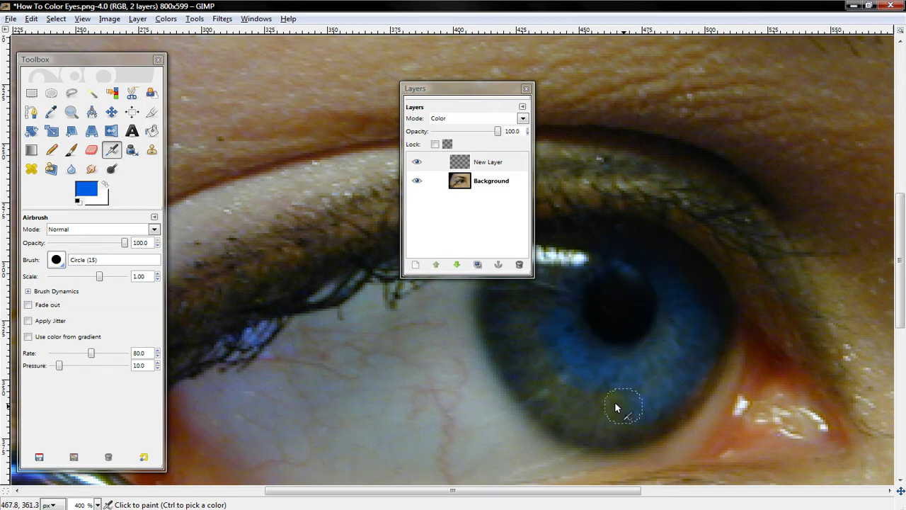
pyautogui.moveTo(616, 409)
pyautogui.mouseDown()
pyautogui.moveTo(562, 366)
pyautogui.moveTo(599, 245)
pyautogui.moveTo(577, 233)
pyautogui.moveTo(513, 279)
pyautogui.moveTo(511, 261)
pyautogui.moveTo(524, 369)
pyautogui.moveTo(700, 327)
pyautogui.moveTo(678, 328)
pyautogui.moveTo(606, 399)
pyautogui.moveTo(533, 330)
pyautogui.mouseUp()
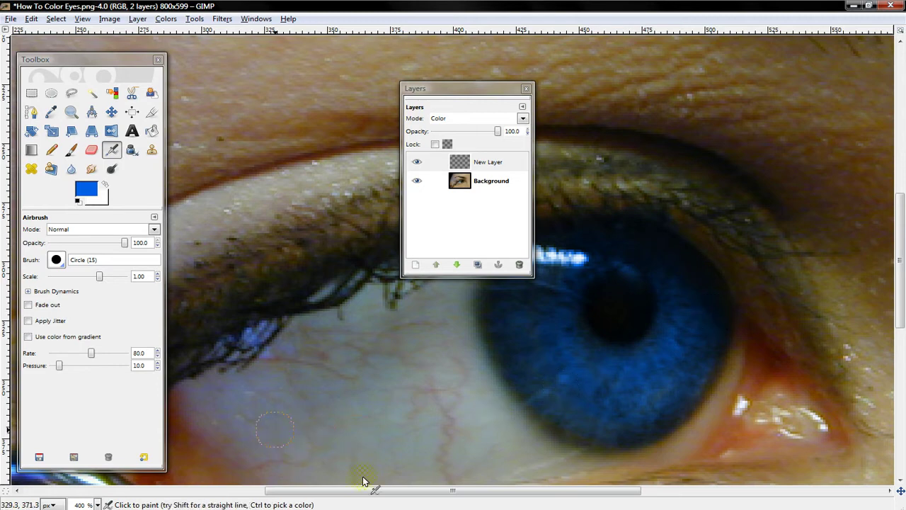
# Zoom back to 100%, move the Layers dialog off the eye, and select Dodge/Burn
pyautogui.click(97, 504)
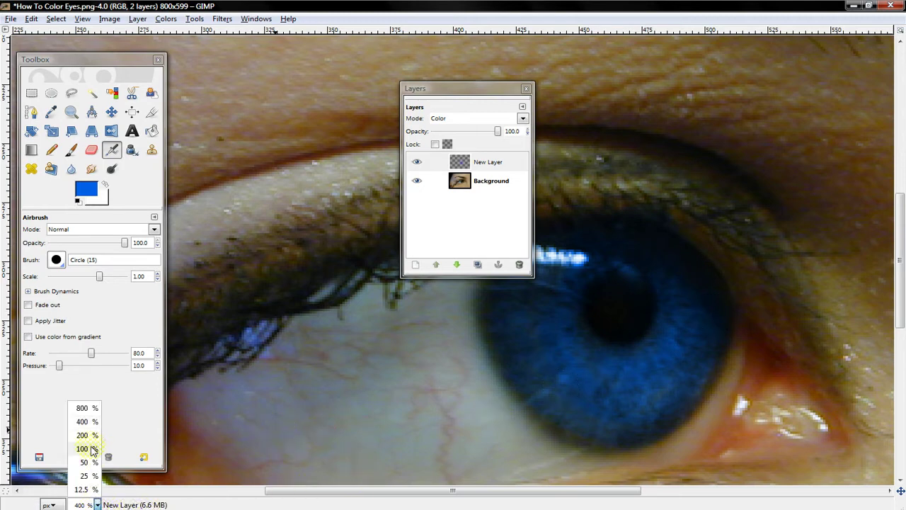
pyautogui.click(92, 449)
pyautogui.moveTo(456, 89)
pyautogui.mouseDown()
pyautogui.moveTo(774, 202)
pyautogui.moveTo(803, 199)
pyautogui.mouseUp()
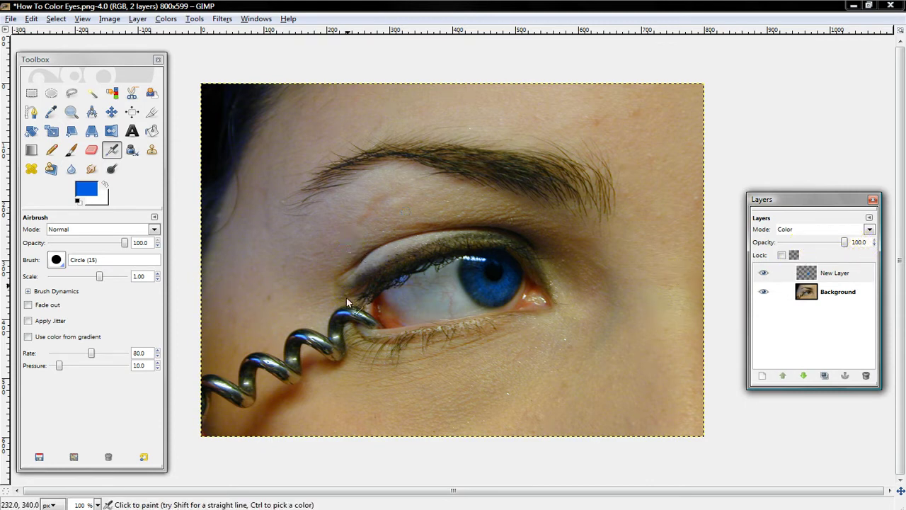
pyautogui.click(827, 275)
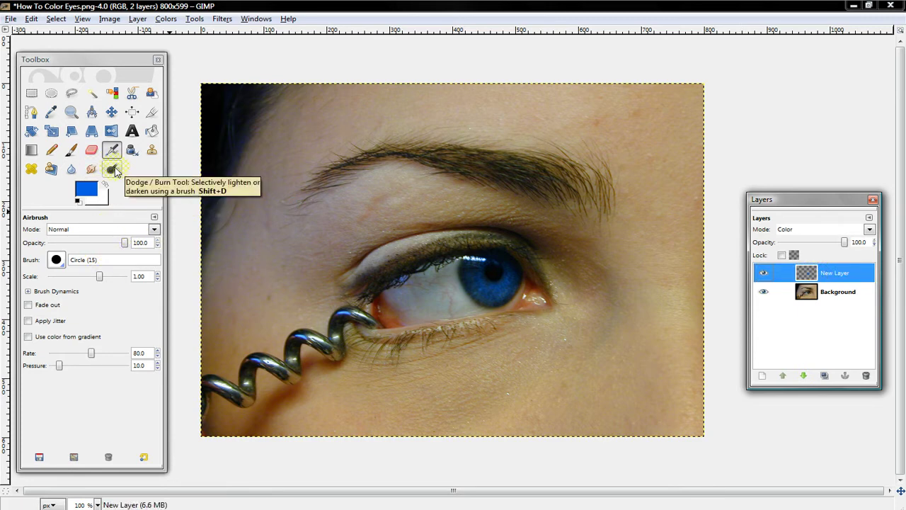
pyautogui.click(112, 170)
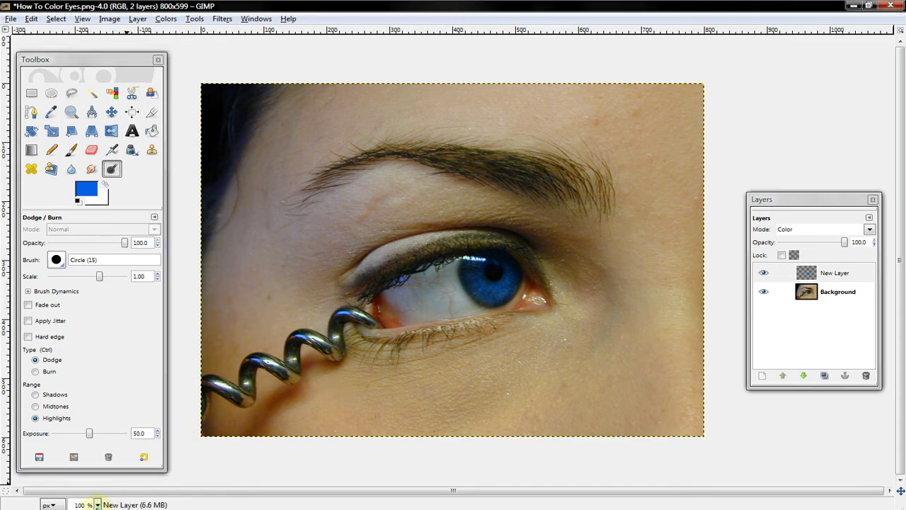
# Zoom closer on the iris, set the Circle (03) brush, and select the Background layer
pyautogui.click(88, 505)
pyautogui.click(85, 435)
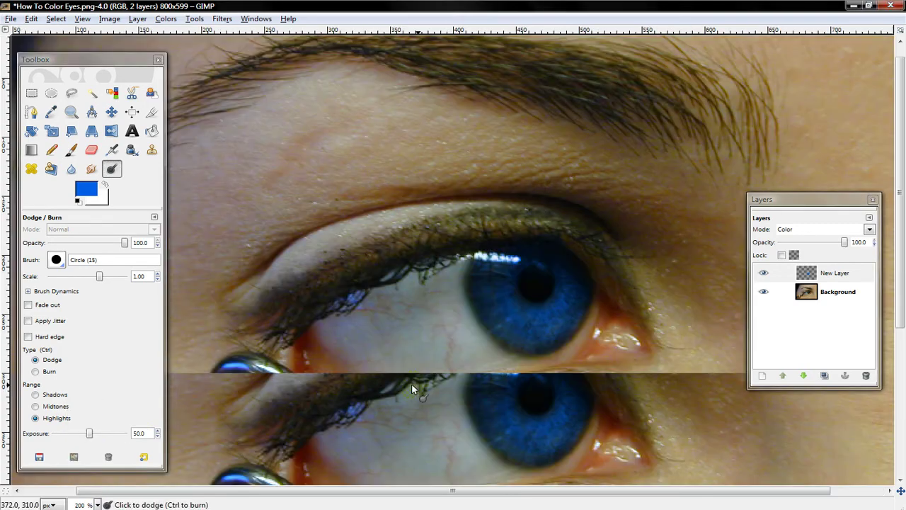
pyautogui.click(56, 260)
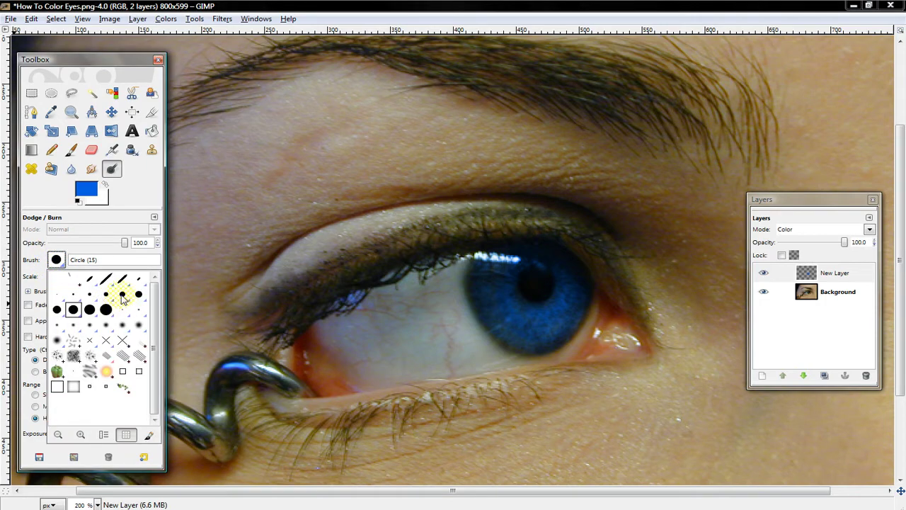
pyautogui.click(122, 295)
pyautogui.click(97, 505)
pyautogui.click(85, 423)
pyautogui.press('3')
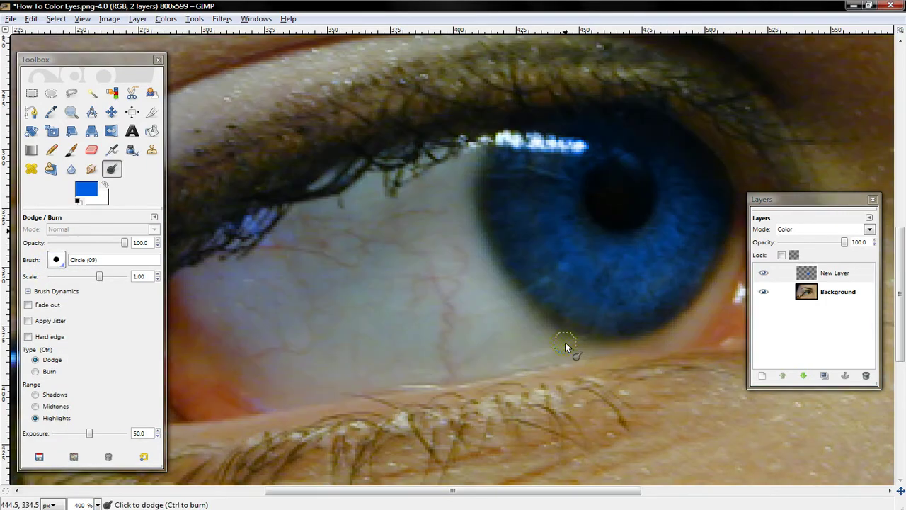
pyautogui.click(57, 259)
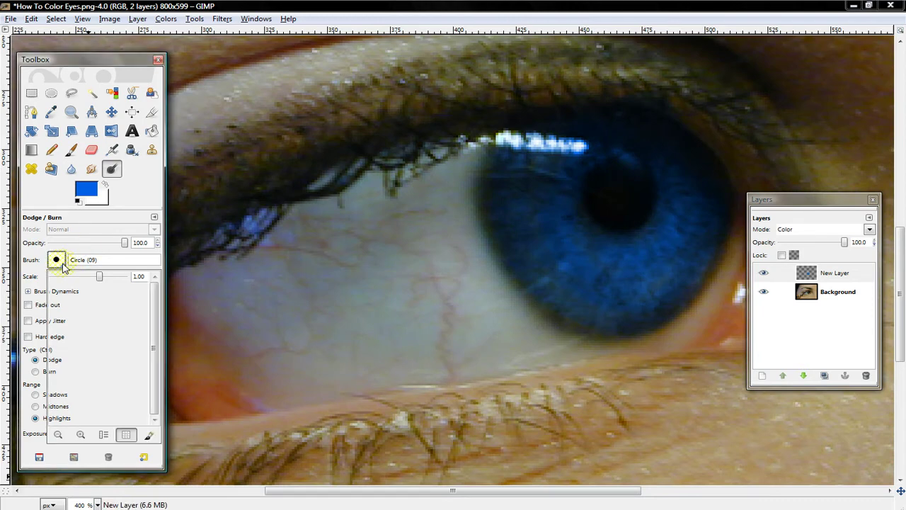
pyautogui.click(80, 297)
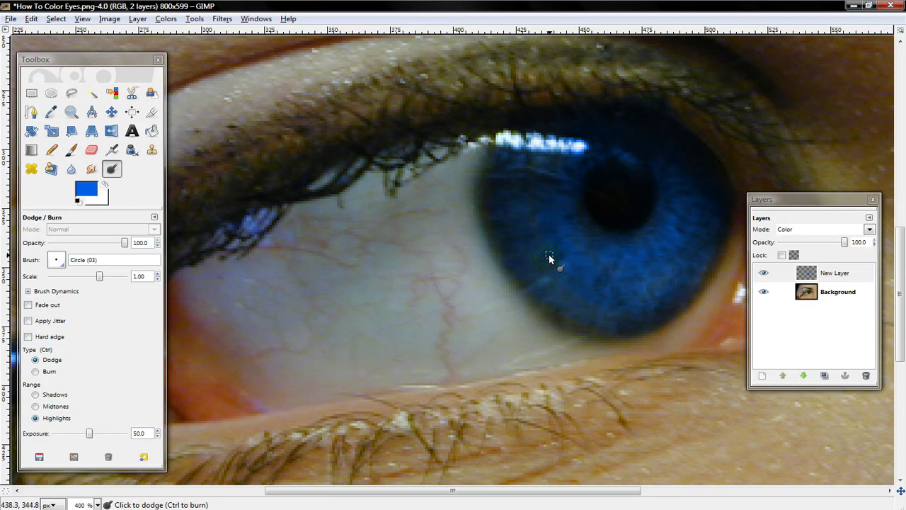
pyautogui.click(815, 293)
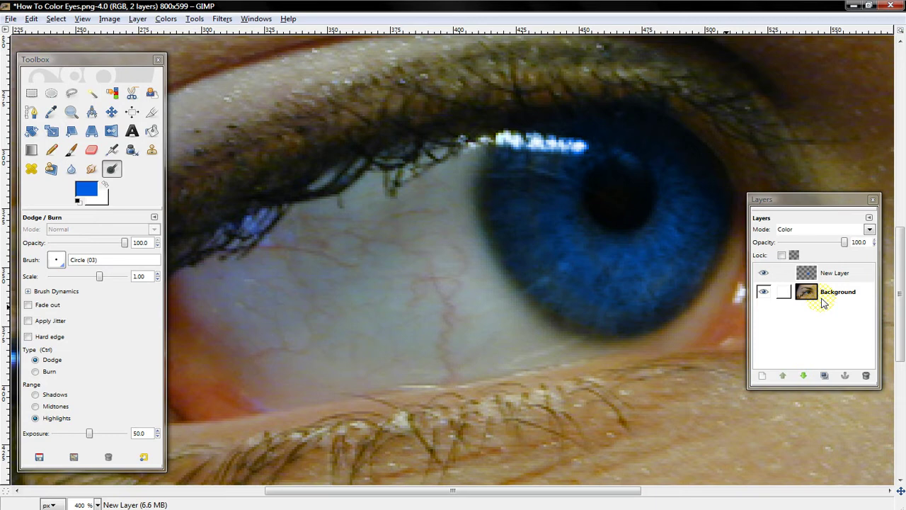
# Keep the Background layer active and switch the dodge brush to Circle (07)
pyautogui.click(823, 303)
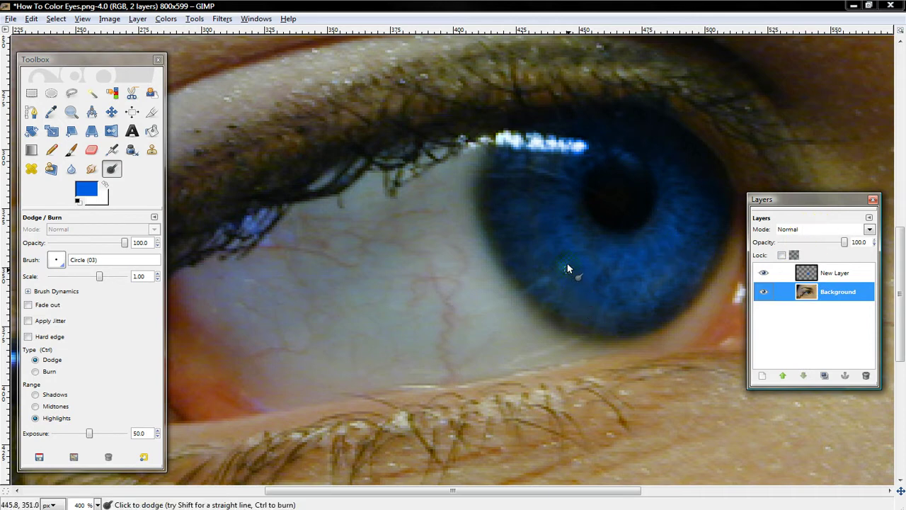
pyautogui.click(546, 278)
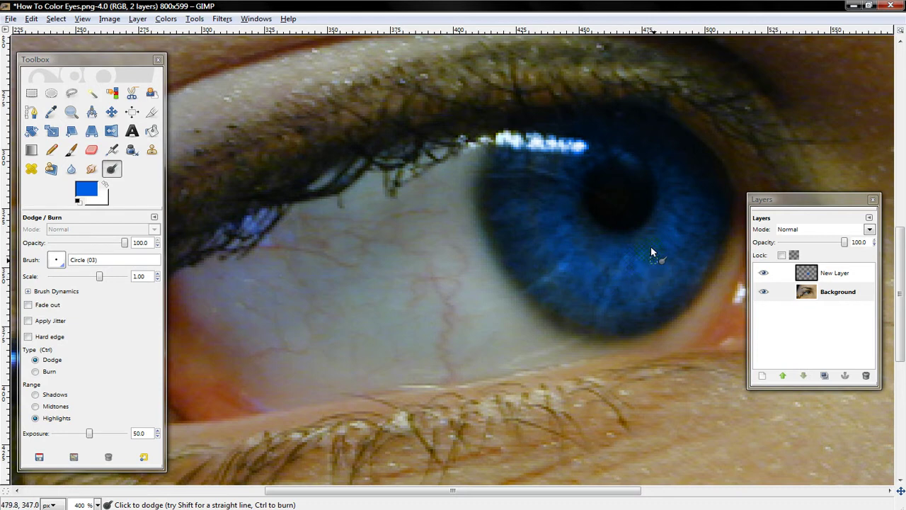
pyautogui.click(56, 260)
pyautogui.click(107, 295)
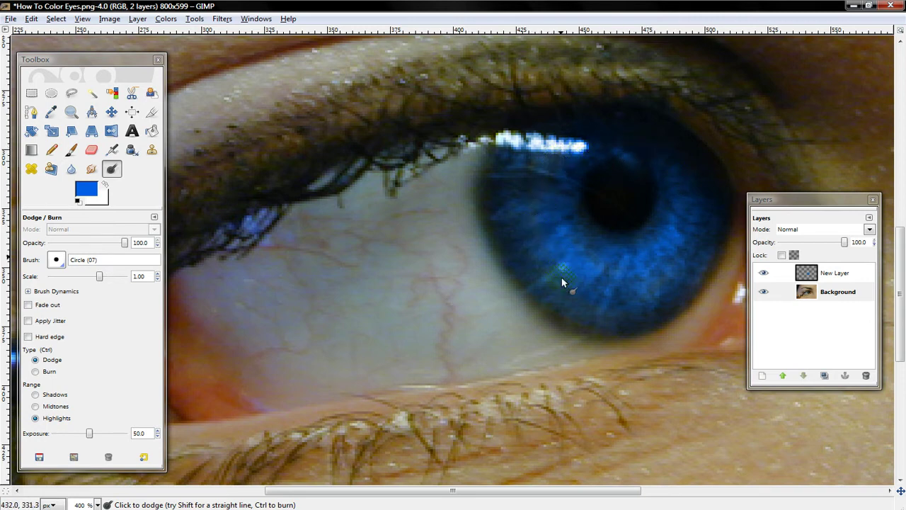
# Dodge highlight streaks across the lower, upper and right parts of the blue iris
pyautogui.moveTo(546, 244); pyautogui.dragTo(559, 261)
pyautogui.moveTo(547, 136); pyautogui.dragTo(588, 145)
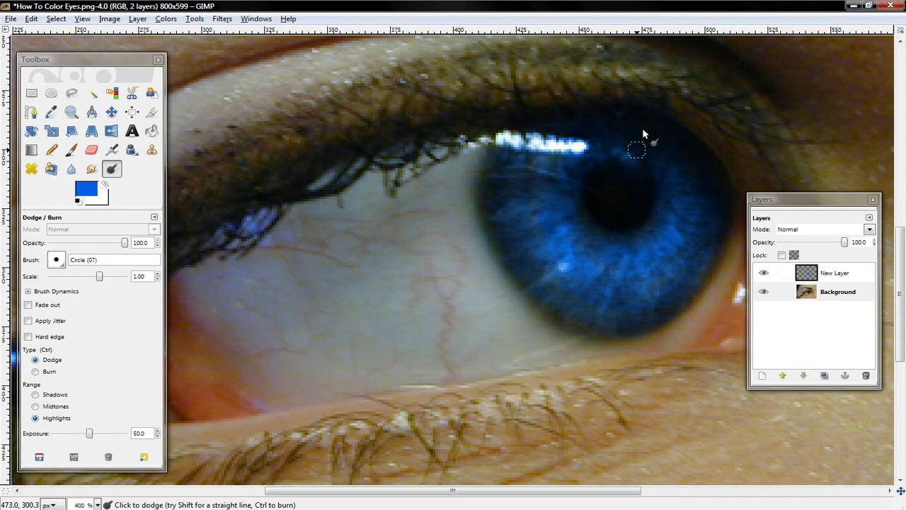
pyautogui.moveTo(655, 166); pyautogui.dragTo(687, 207)
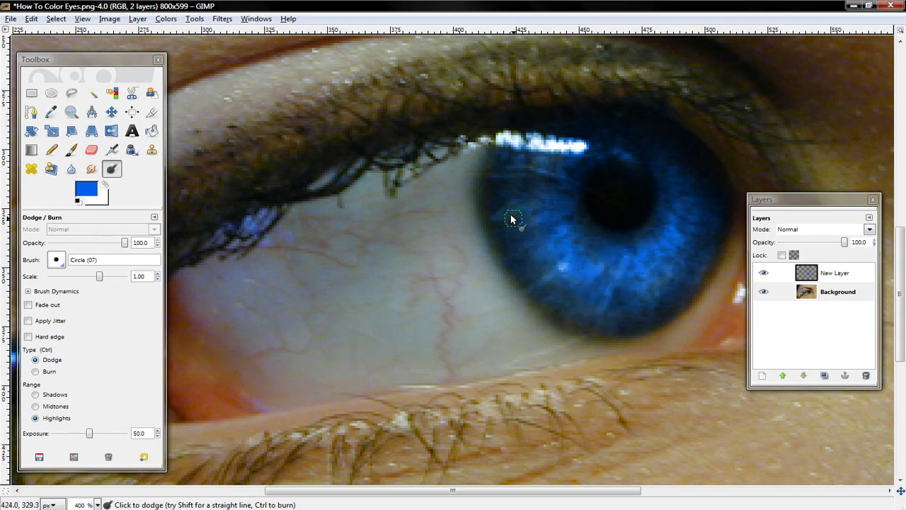
pyautogui.moveTo(575, 247); pyautogui.dragTo(631, 273)
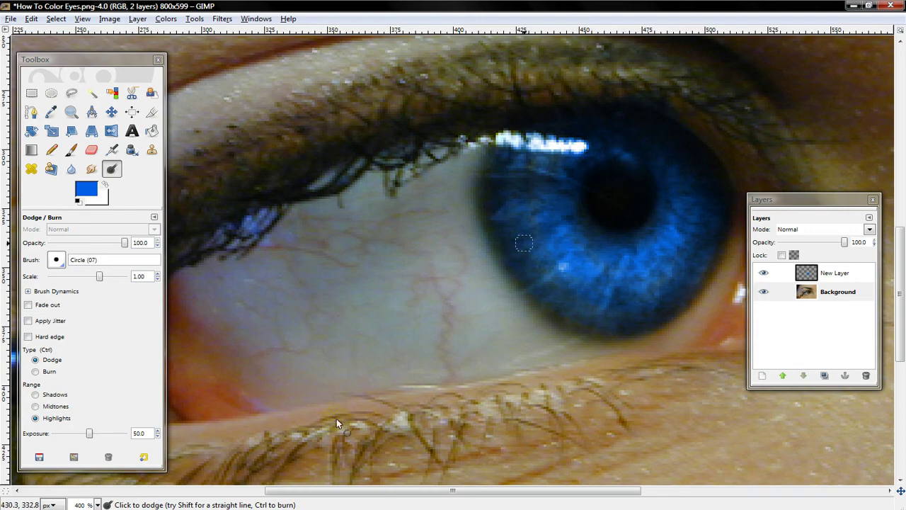
# View the whole portrait at 100% and close the Layers dialog
pyautogui.click(98, 505)
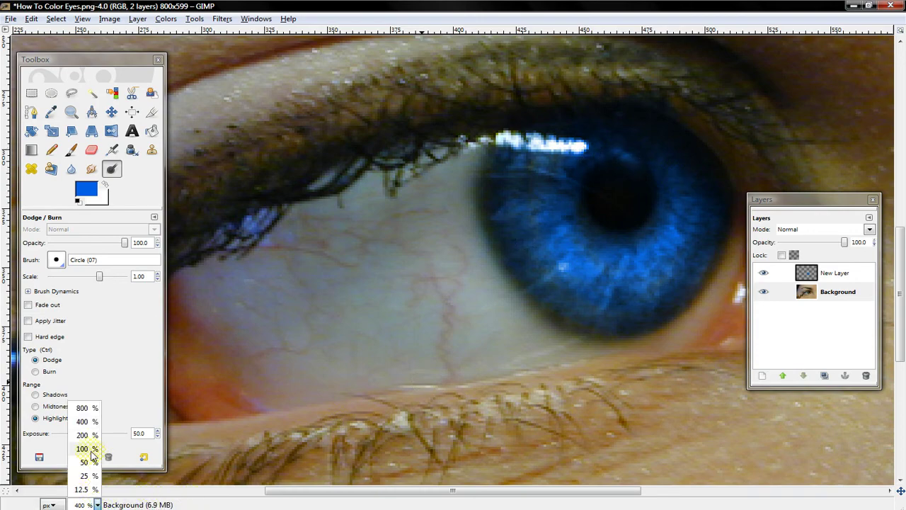
pyautogui.click(92, 453)
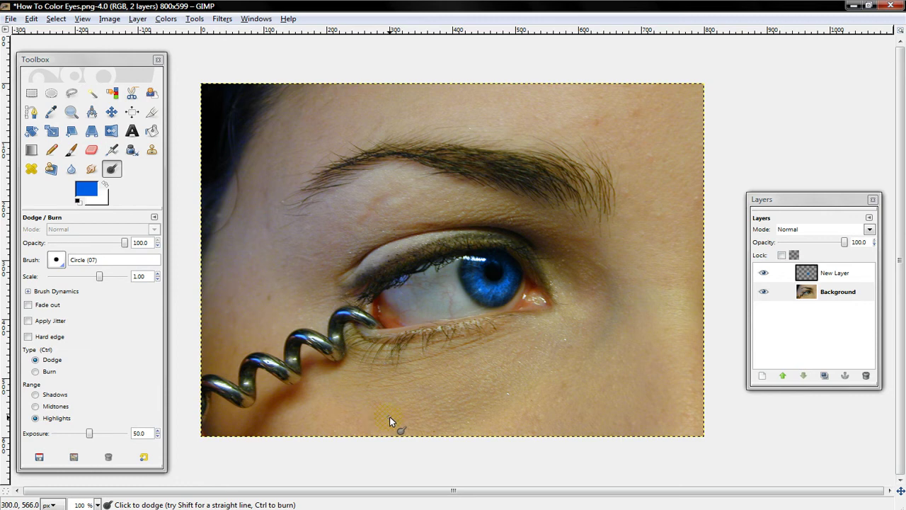
pyautogui.click(252, 465)
pyautogui.click(873, 200)
pyautogui.click(10, 19)
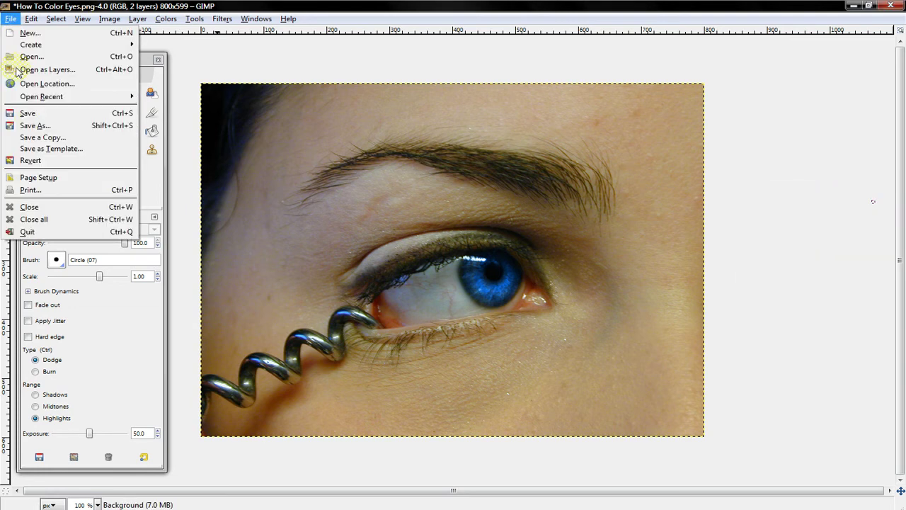
# Revert the image to its saved file, restoring the grey-green iris on one layer
pyautogui.click(44, 164)
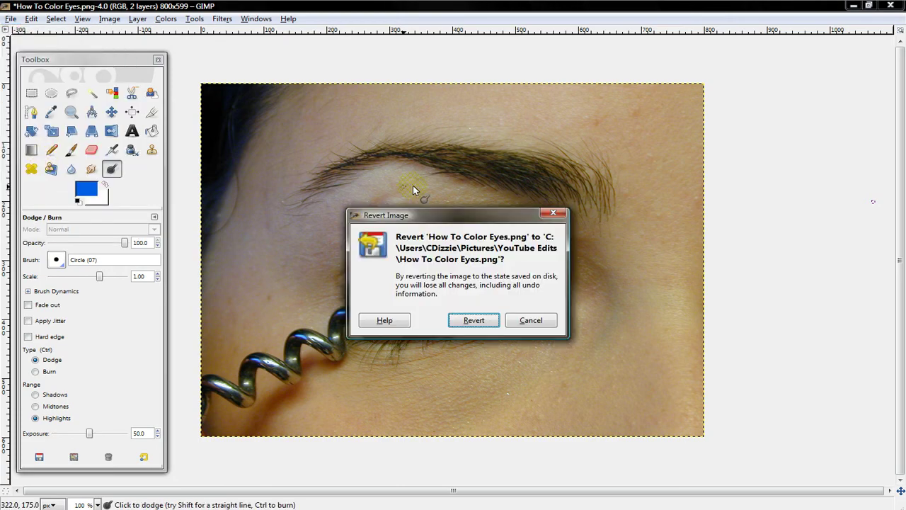
pyautogui.moveTo(428, 212)
pyautogui.mouseDown()
pyautogui.moveTo(643, 342)
pyautogui.moveTo(786, 176)
pyautogui.mouseUp()
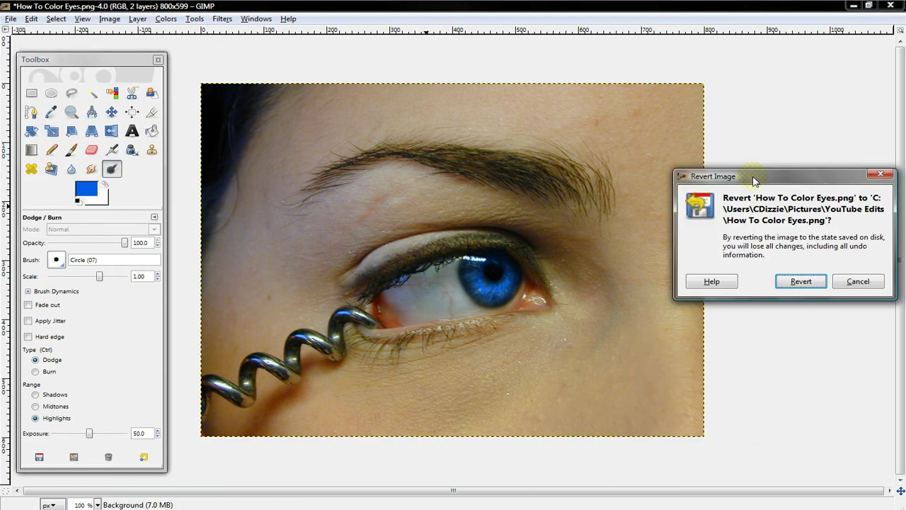
pyautogui.click(800, 281)
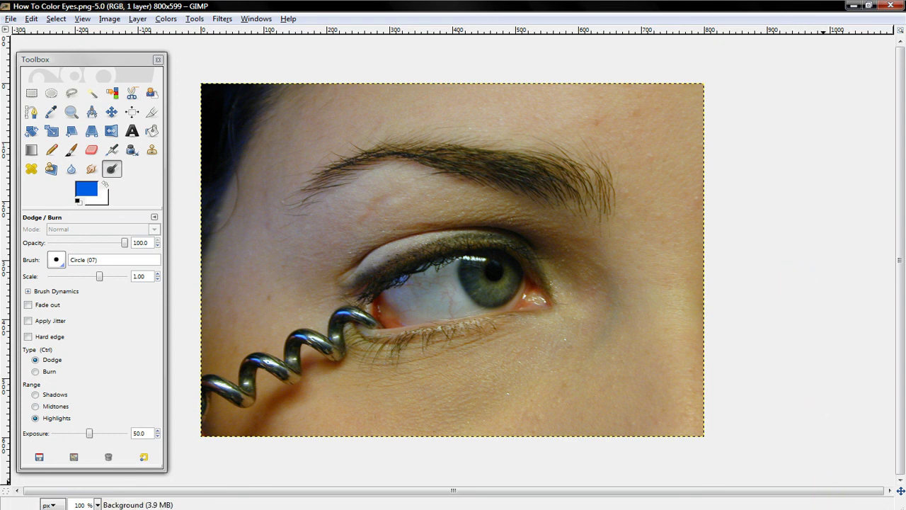
pyautogui.rightClick(814, 509)
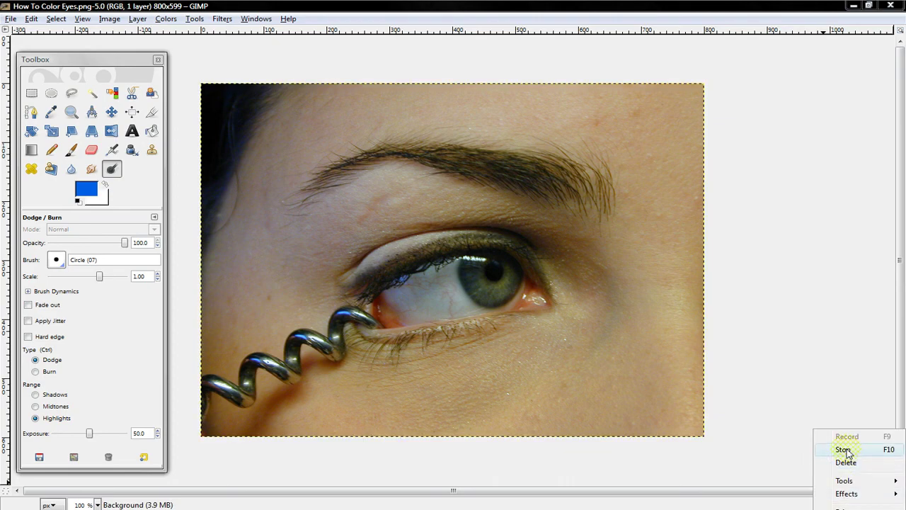